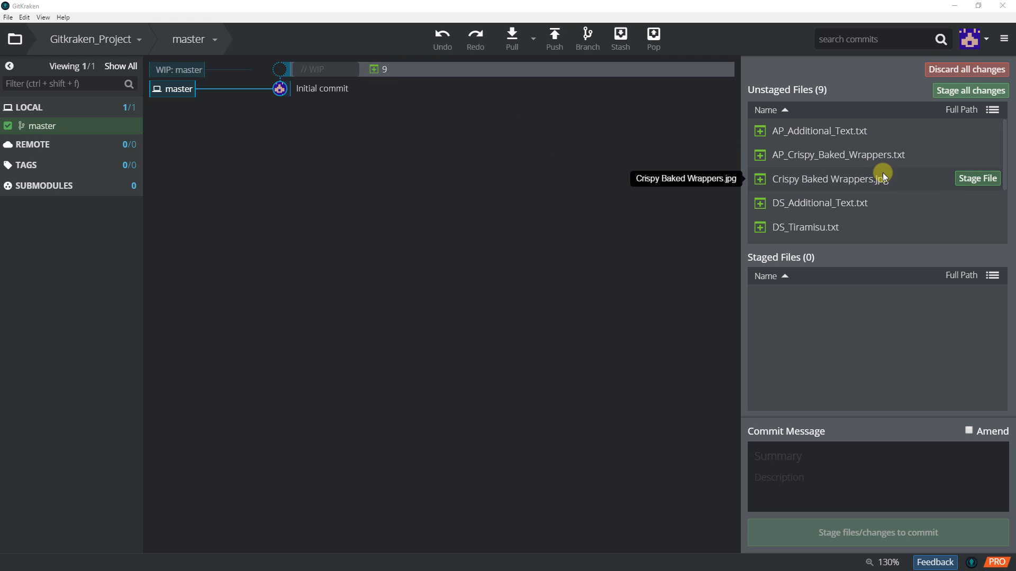
Step: Preview the unstaged images Crispy Baked Wrappers.jpg, Shrimp_Garlic_Pasta.jpg and Tiramisu.jpg, and close the preview
left_click(849, 181)
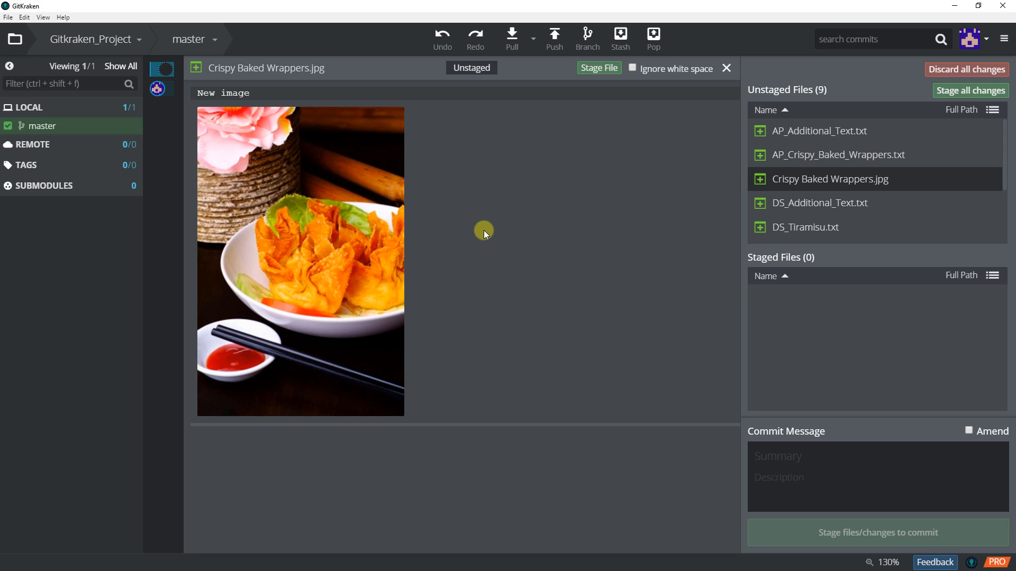
left_click(726, 68)
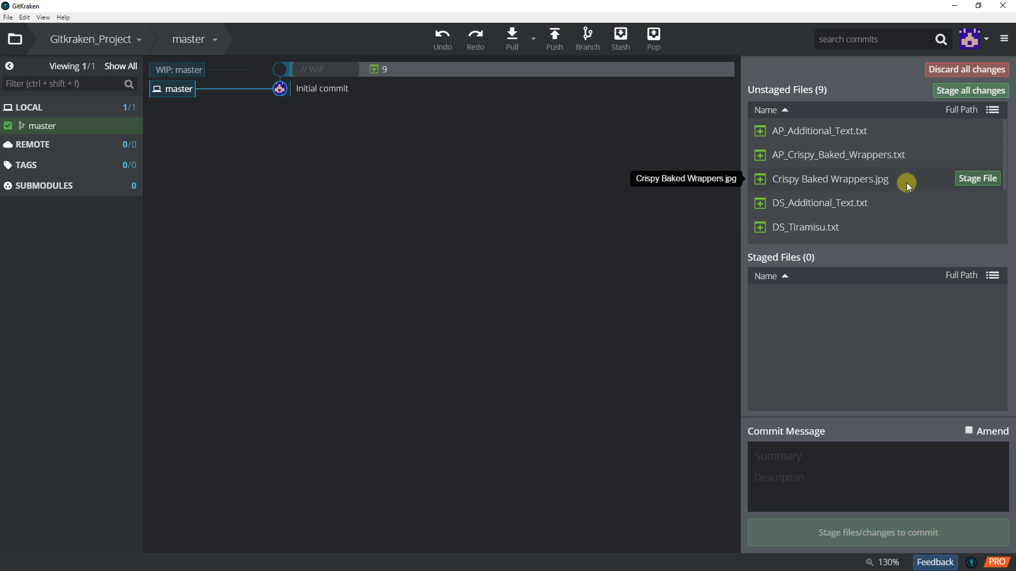
scroll(1003, 181, "down", 4)
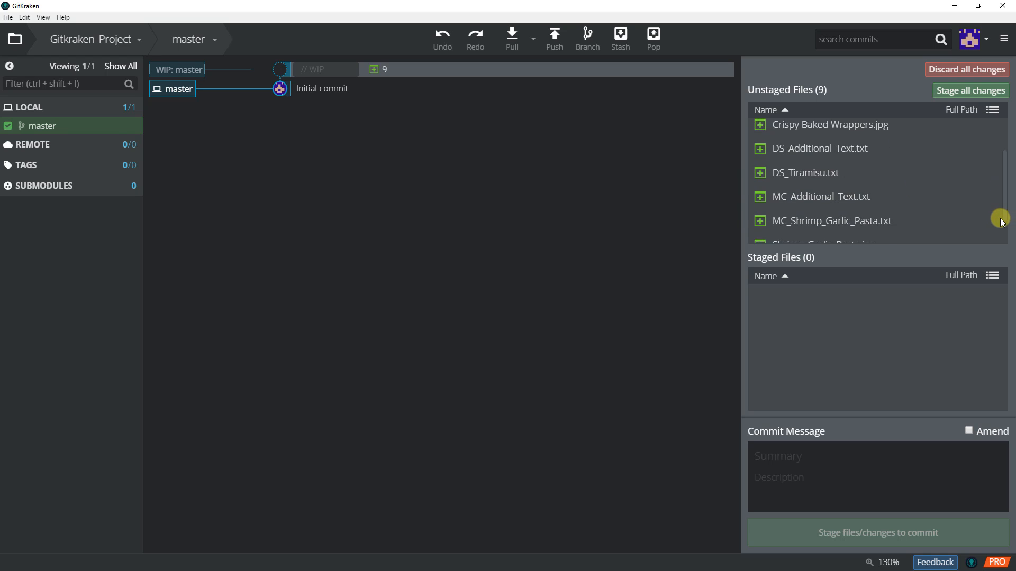
scroll(1004, 181, "up", 3)
scroll(1003, 181, "up", 1)
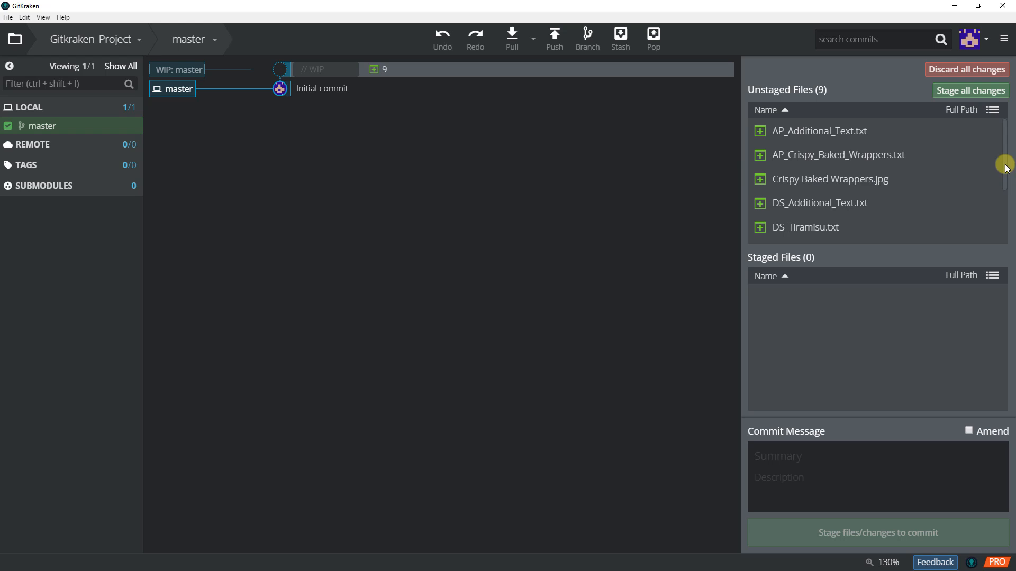
left_click(878, 179)
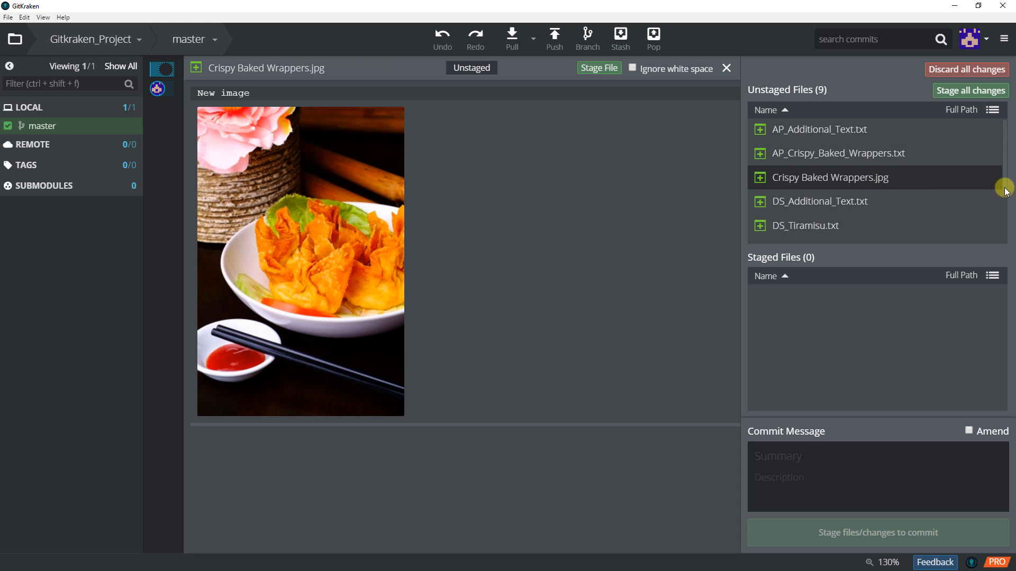
left_click_drag(1002, 178, 975, 238)
left_click(877, 208)
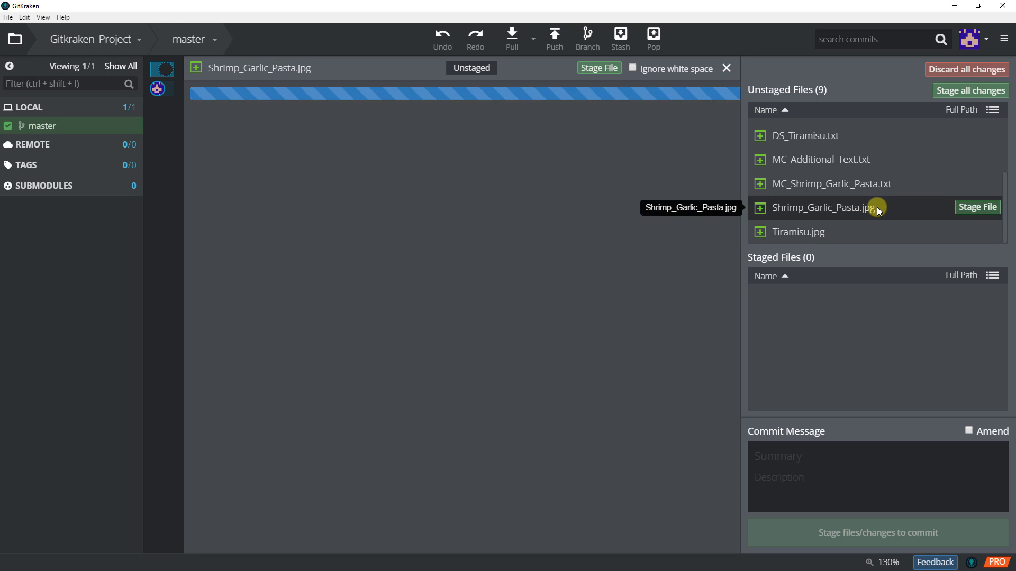
left_click(824, 233)
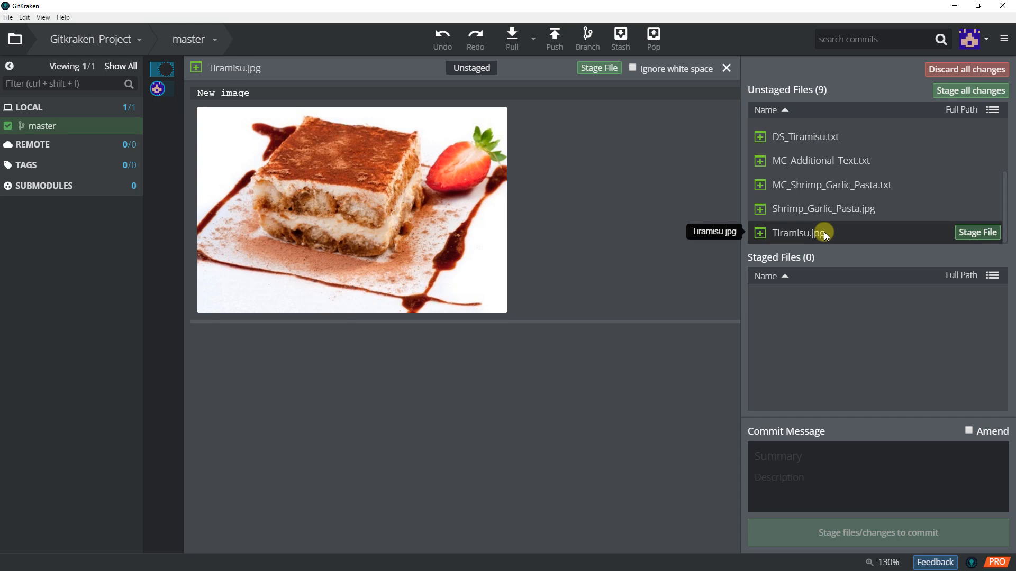
left_click(726, 68)
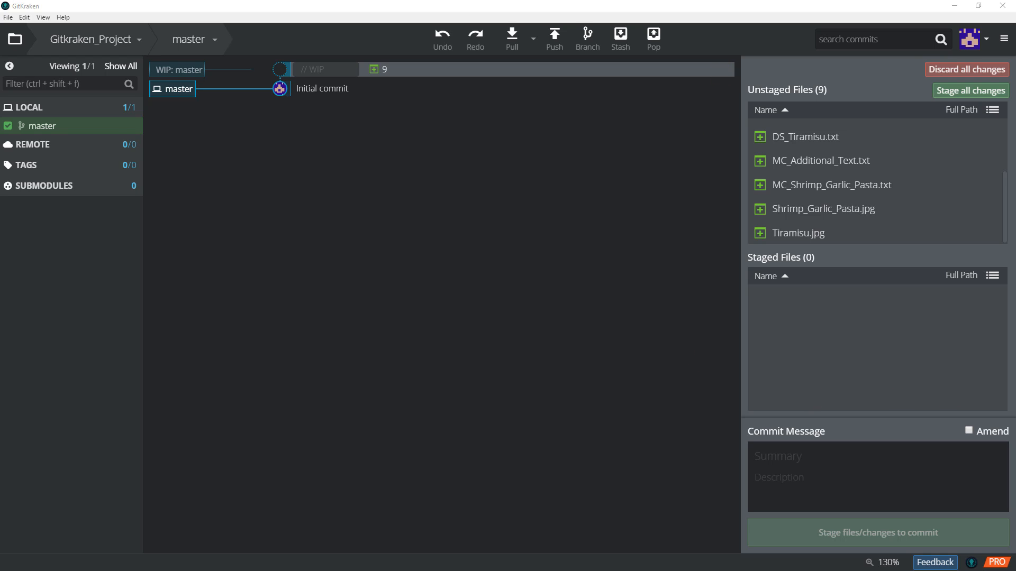
Step: Switch to File Explorer and open the .gitignore file from the Gitkraken_Project folder in Notepad++
key("alt+Tab")
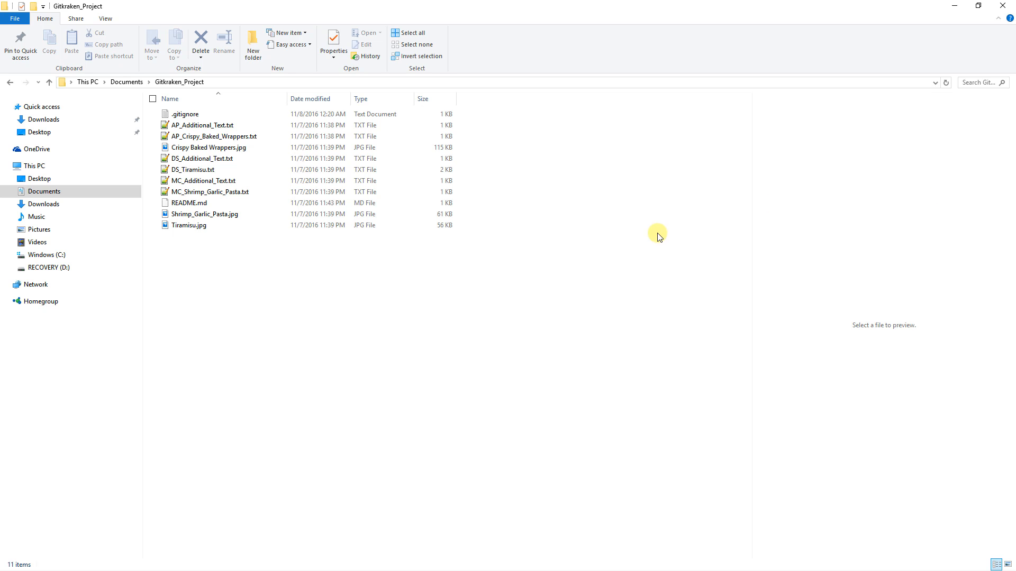
left_click(186, 114)
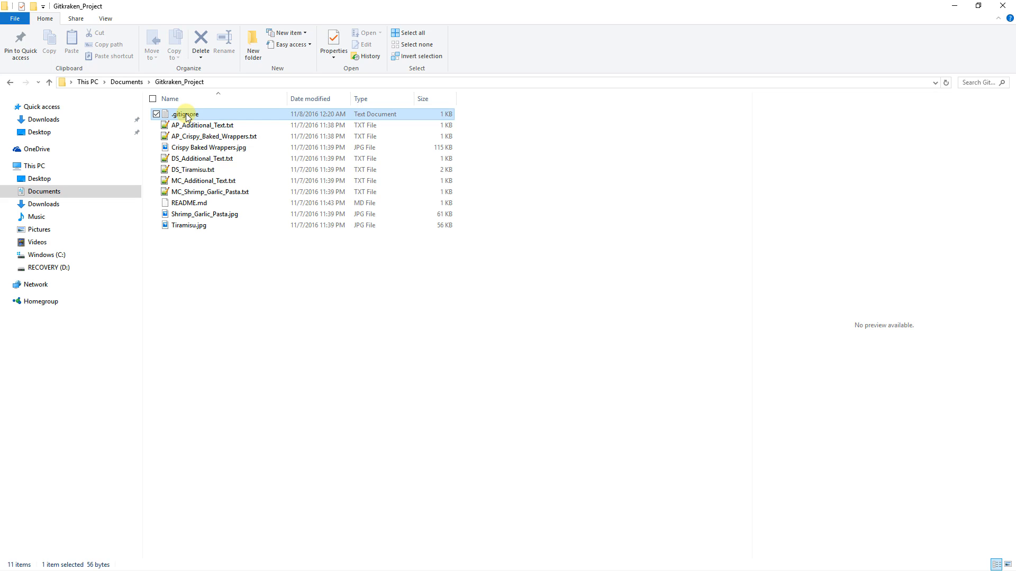
right_click(186, 115)
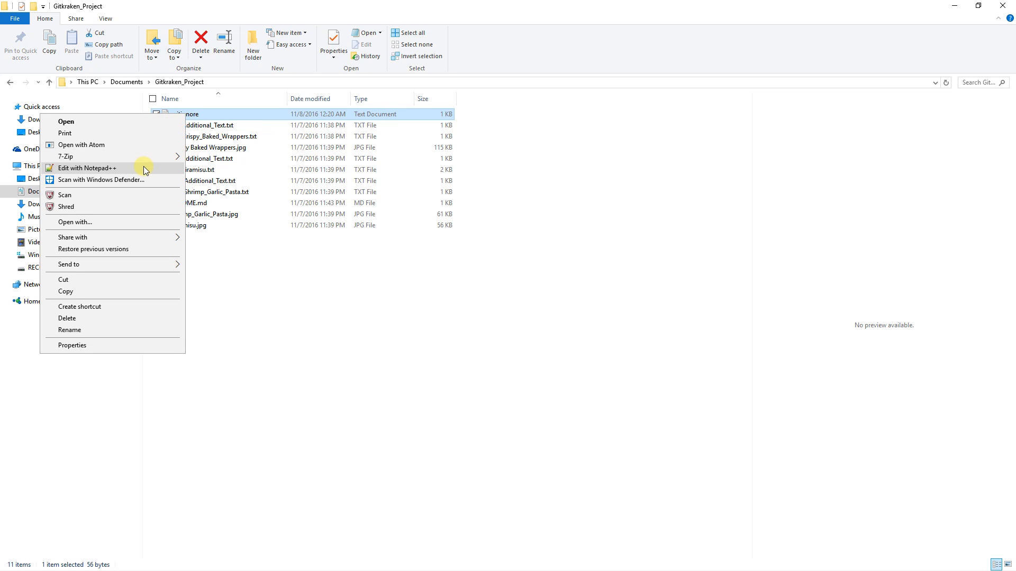
left_click(115, 168)
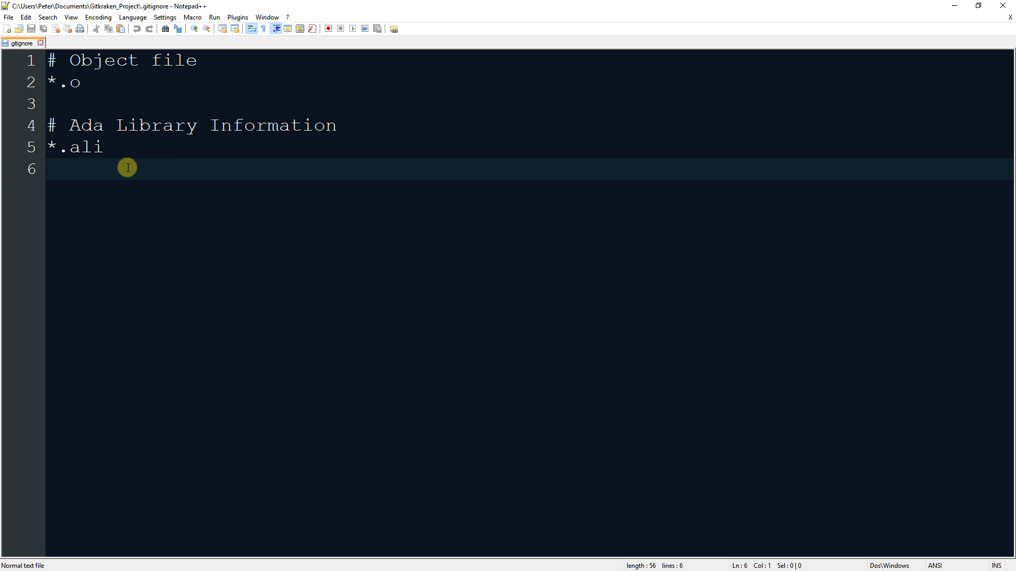
Step: Delete everything below the first comment line in .gitignore, from the *.o rule through the *.ali rule
left_click(114, 142)
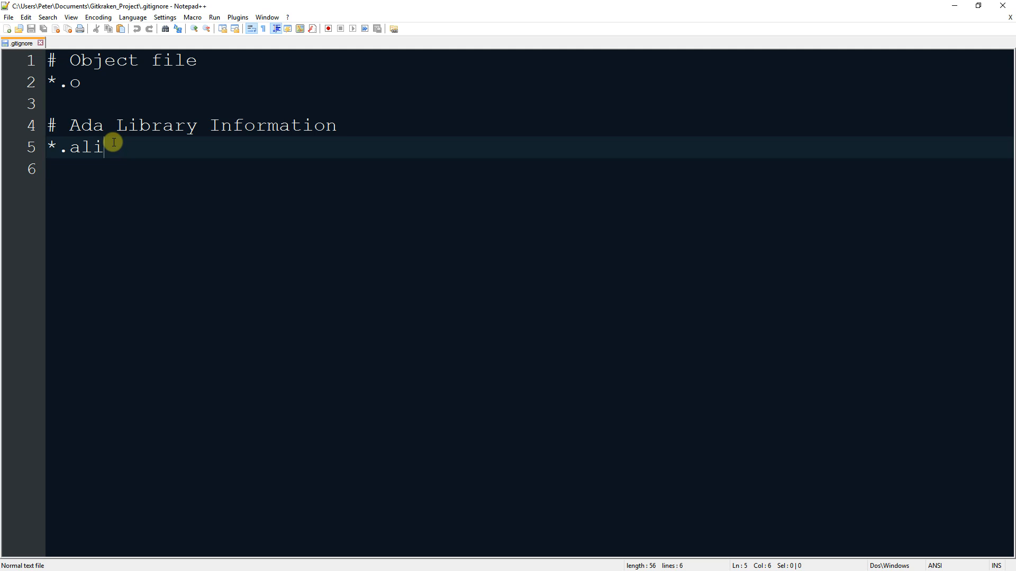
left_click_drag(114, 142, 50, 82)
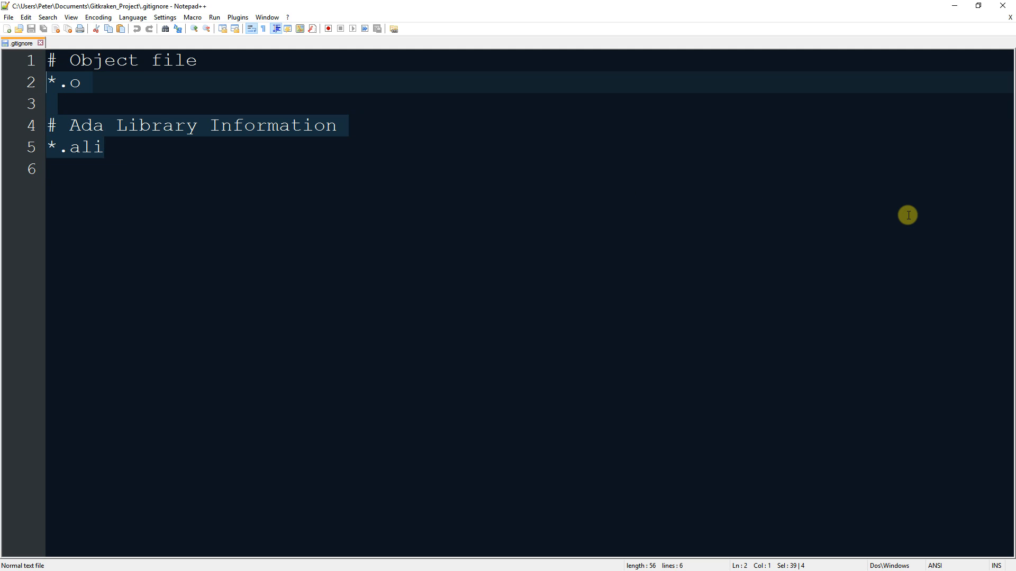
key("Delete")
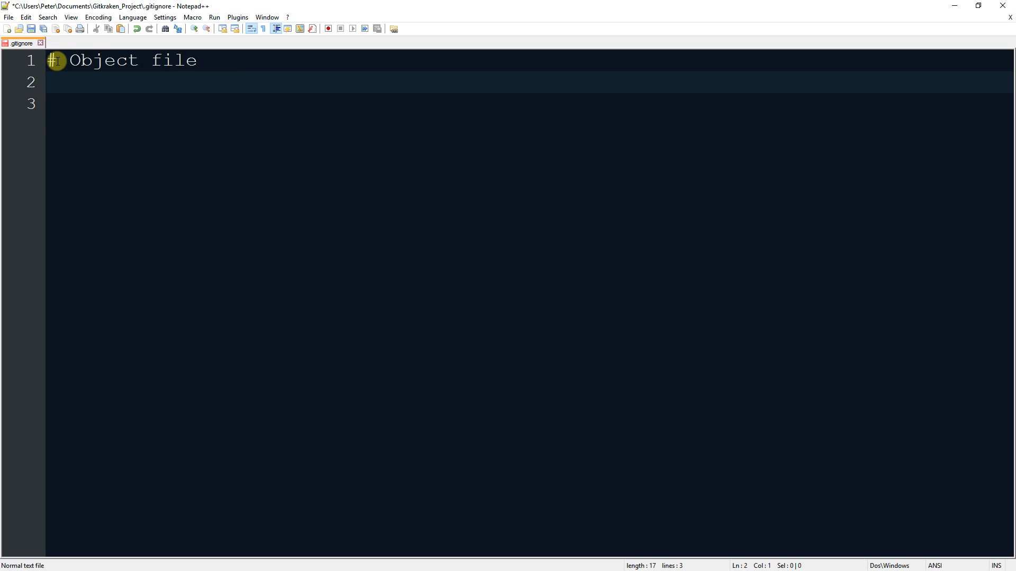
Step: Change the first comment to "# exclude everything jpg" and add the rule *.jpg below it, followed by a blank line
left_click_drag(72, 60, 209, 63)
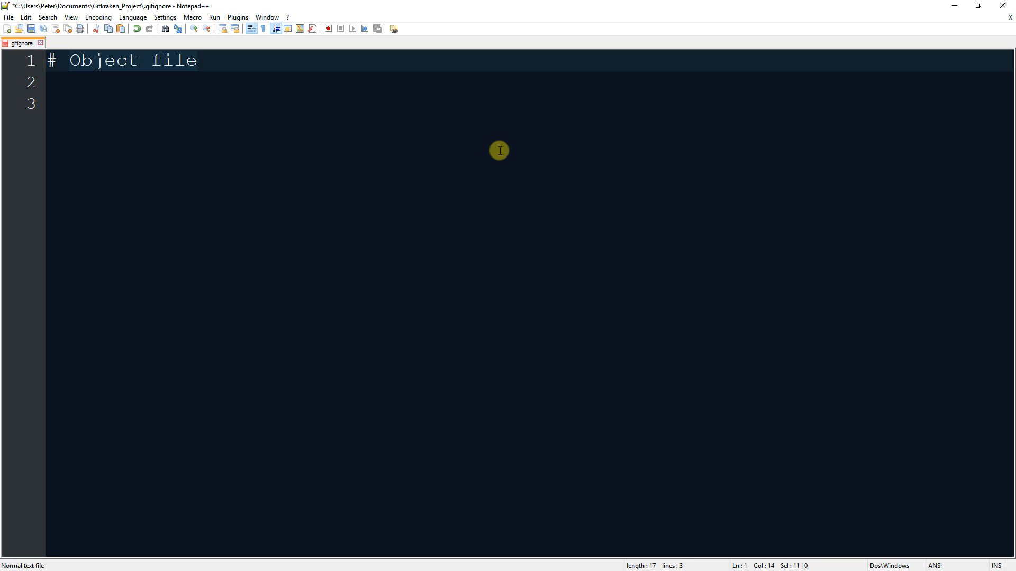
type("exclude e")
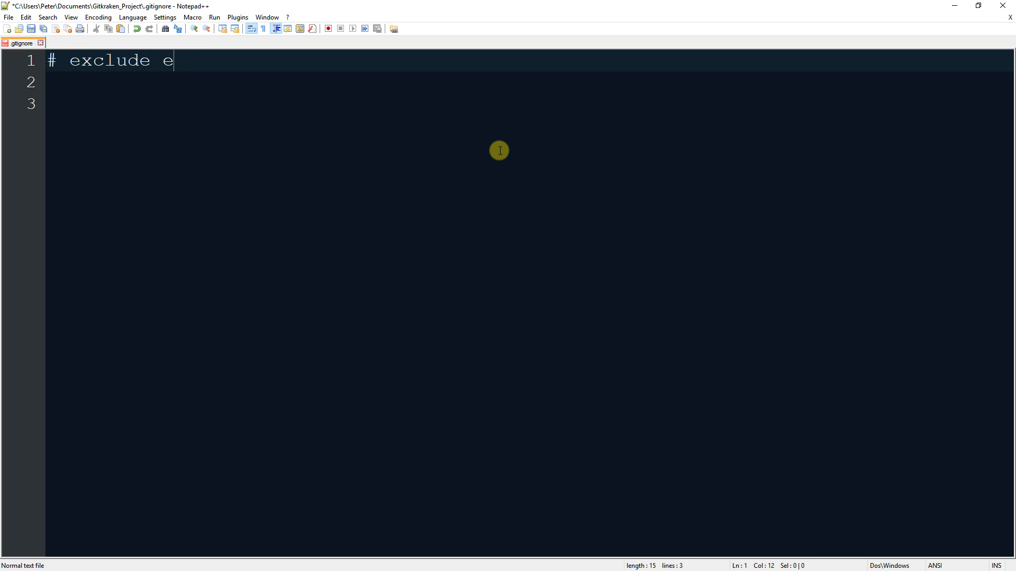
type("verything jpg")
key("Return")
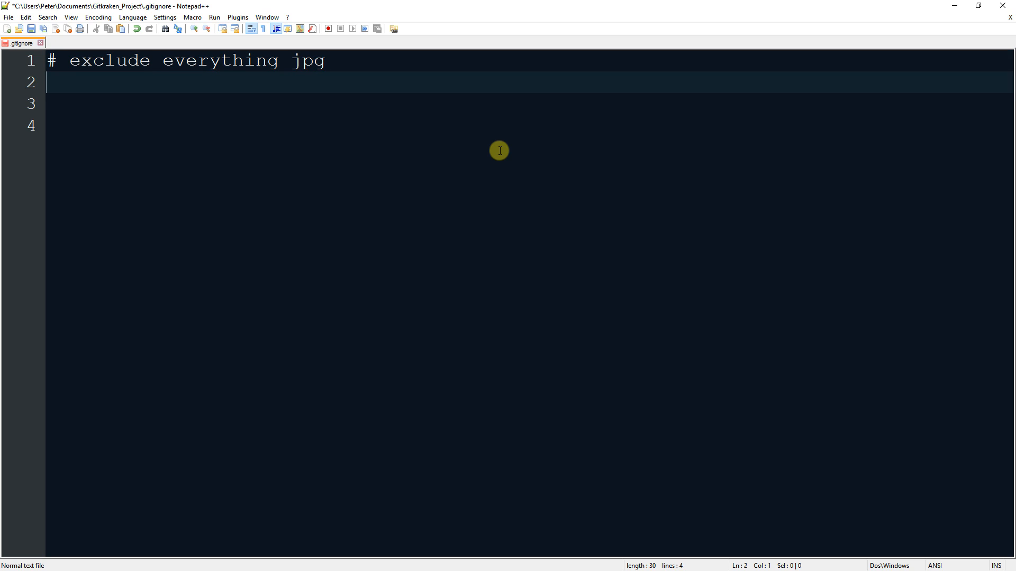
type("*.jpg")
key("Return")
key("Return")
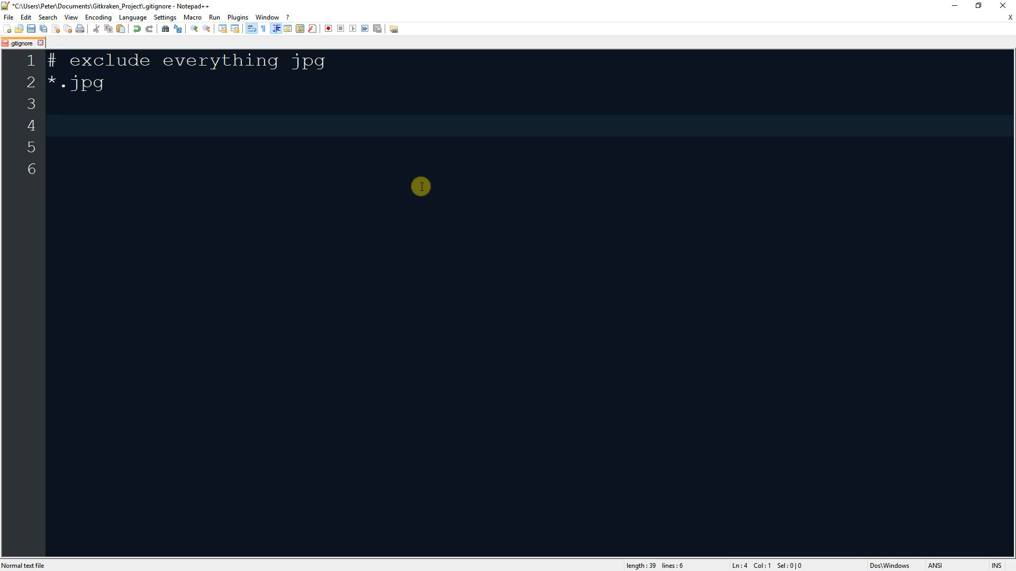
Step: Add the comment "# exclude ext folder" with the rule /ext/* below it, followed by a blank line
type("# exclude ")
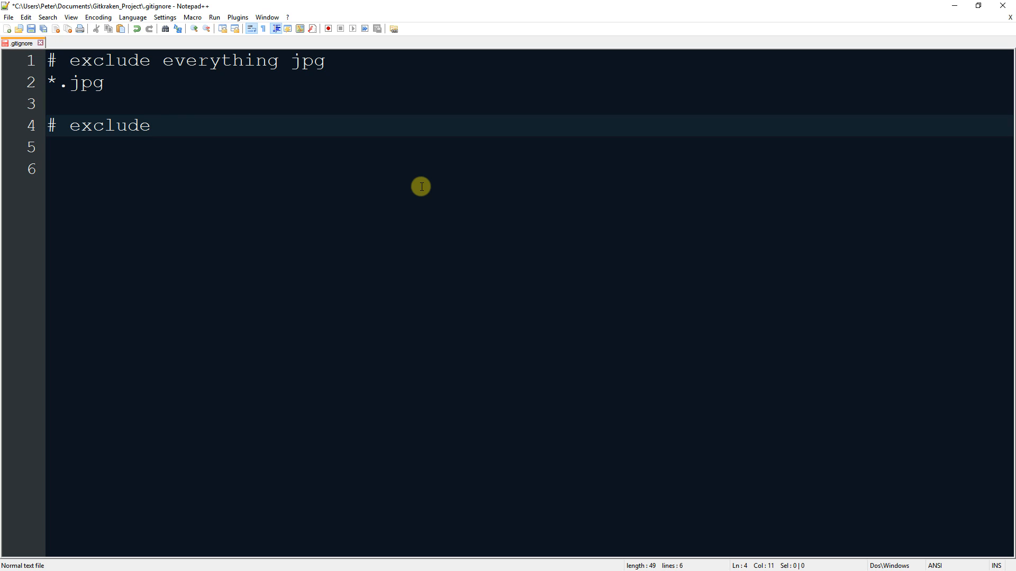
type("ext folder")
key("Return")
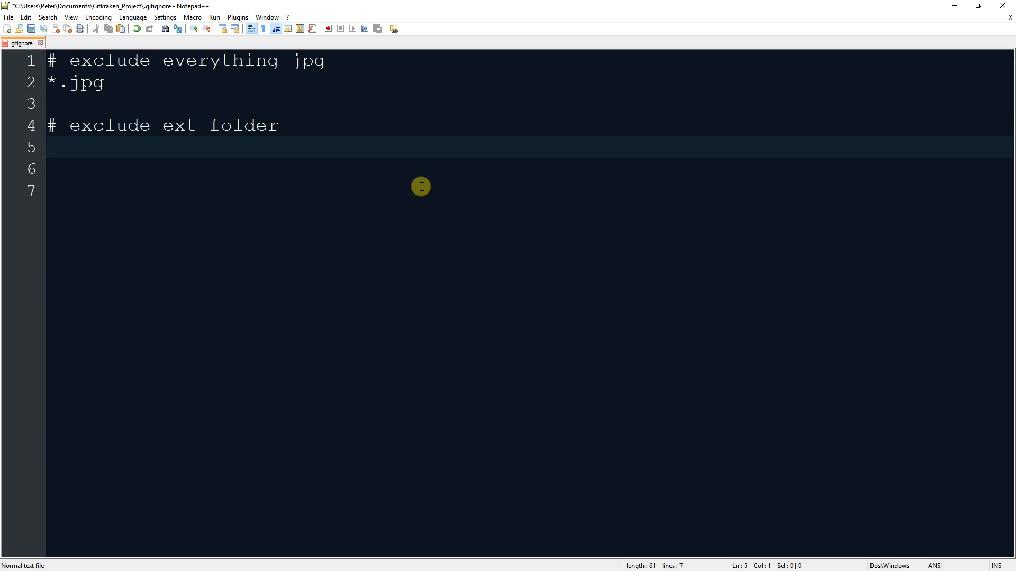
type("/ext/*")
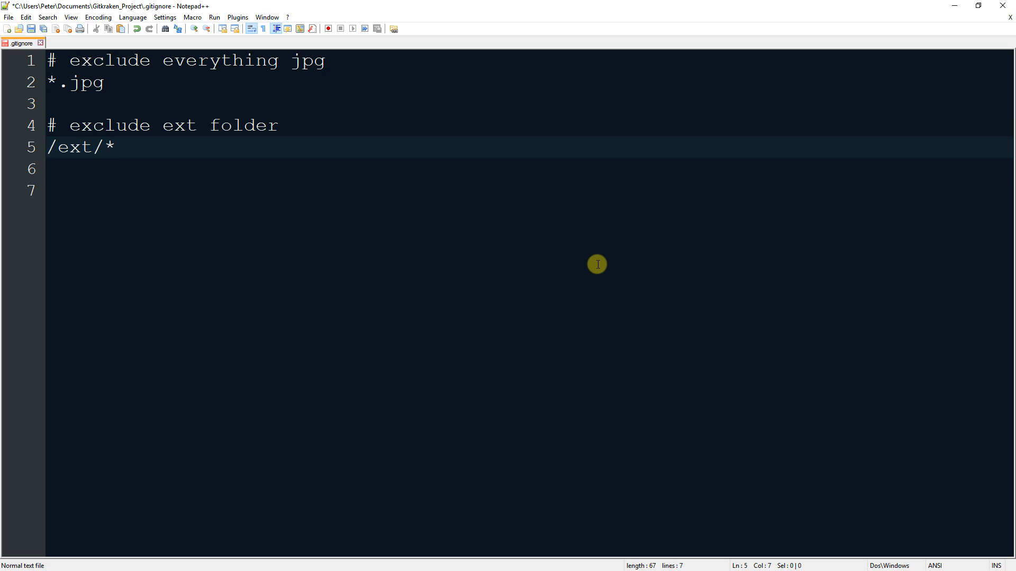
key("Return")
key("Return")
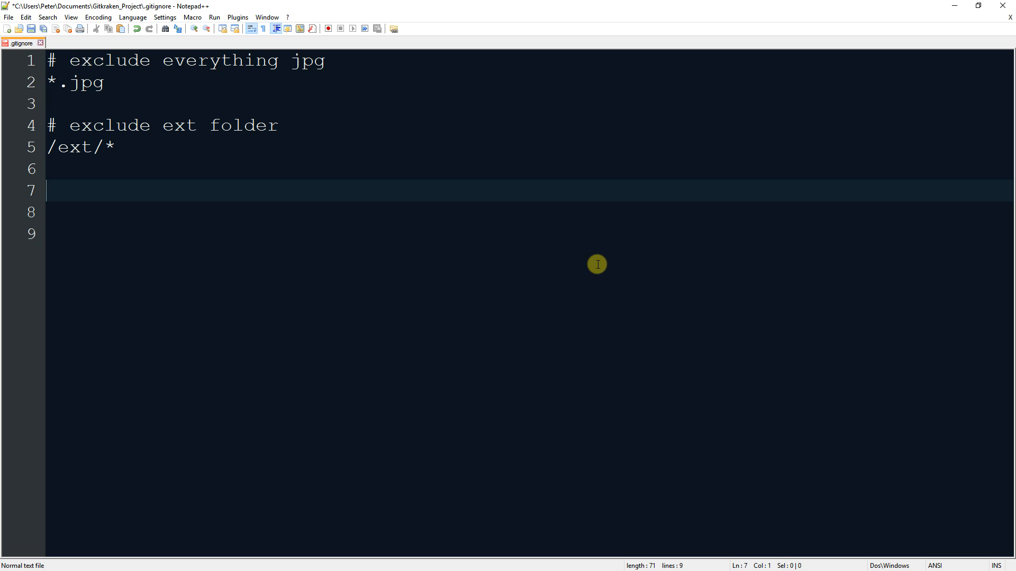
Step: Add the comment "# exclude all jpg file in images folder" with the rule /images/*.jpg below it
type("# exclude")
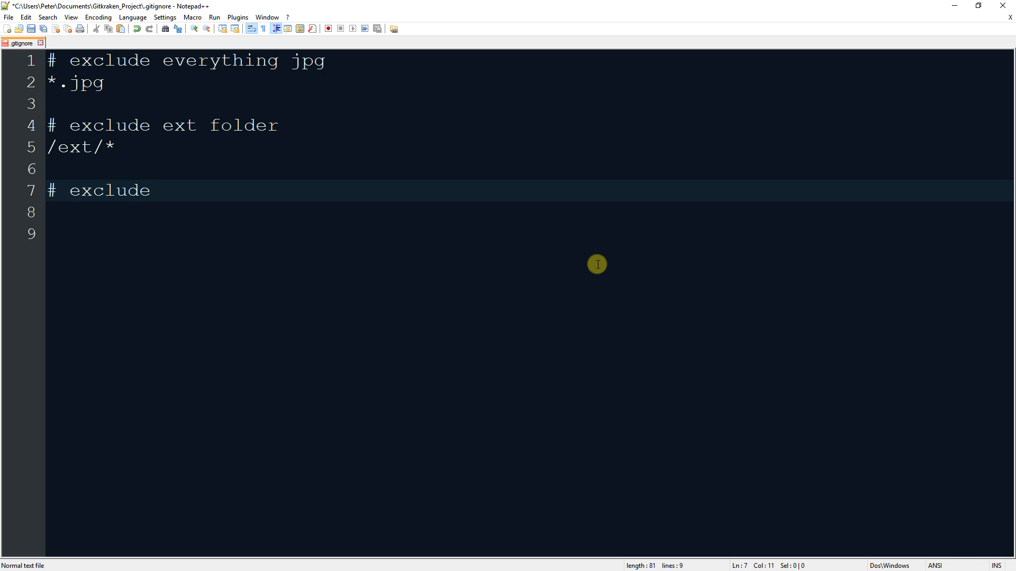
type(" all jpg file in ")
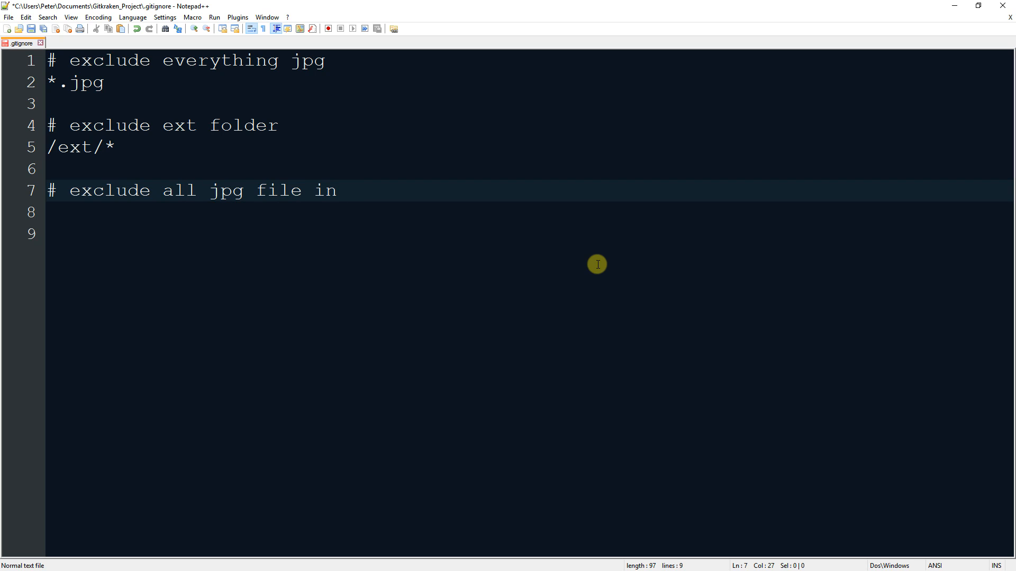
type("images folder")
key("Return")
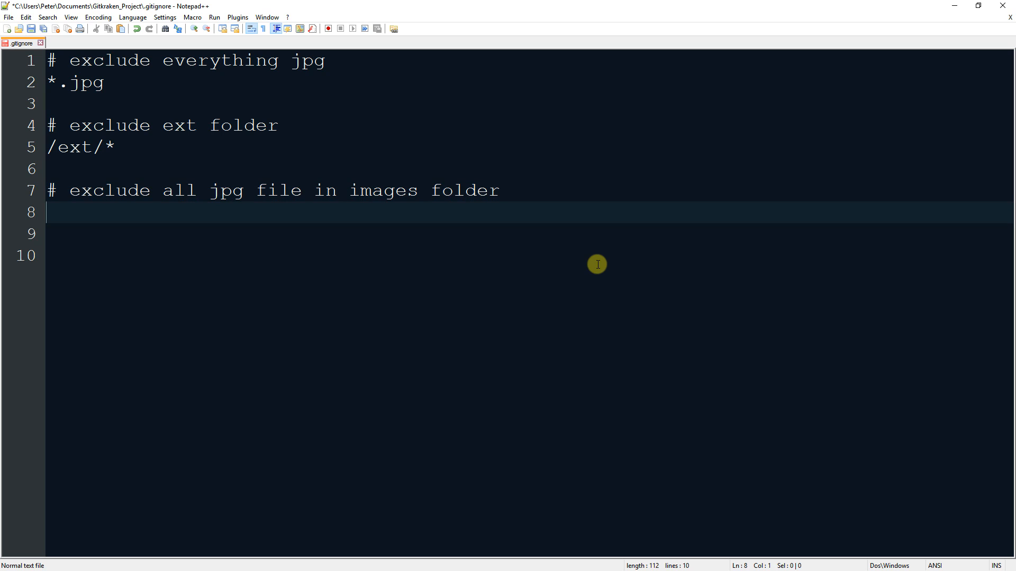
type("/images/*")
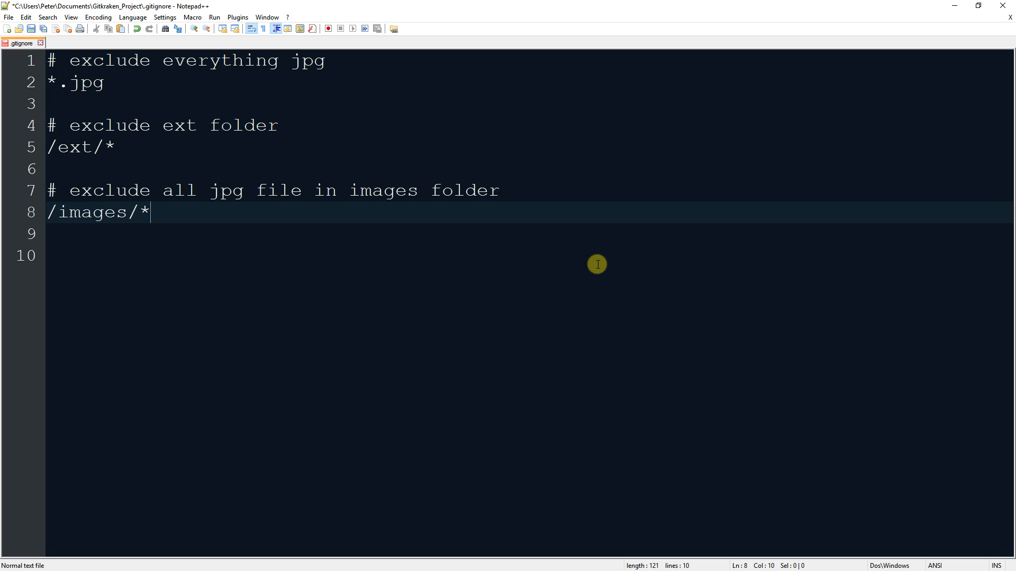
type(".jpg")
key("Return")
key("Return")
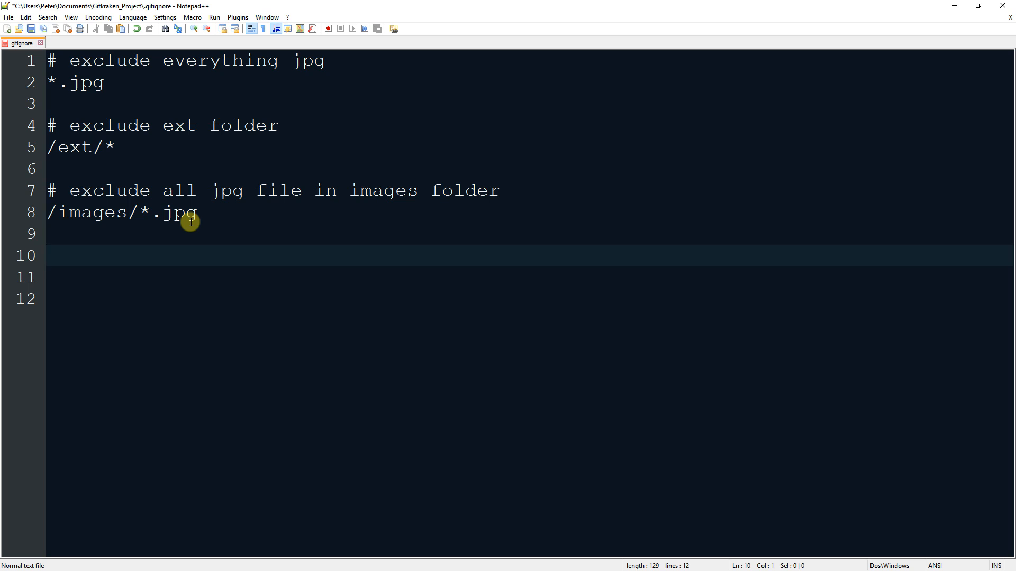
Step: Save the edited .gitignore file and switch back to GitKraken
left_click(174, 232)
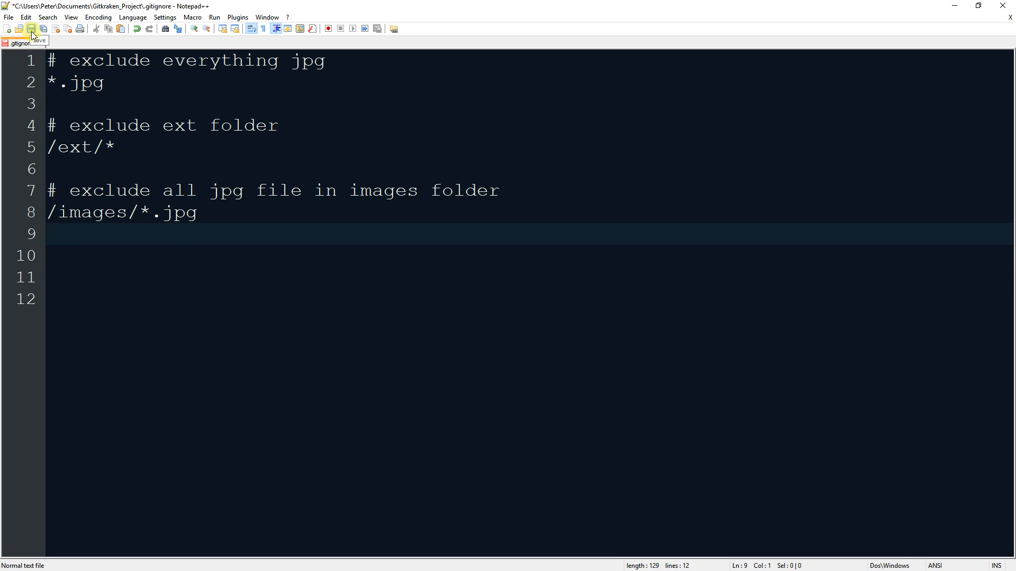
left_click(31, 31)
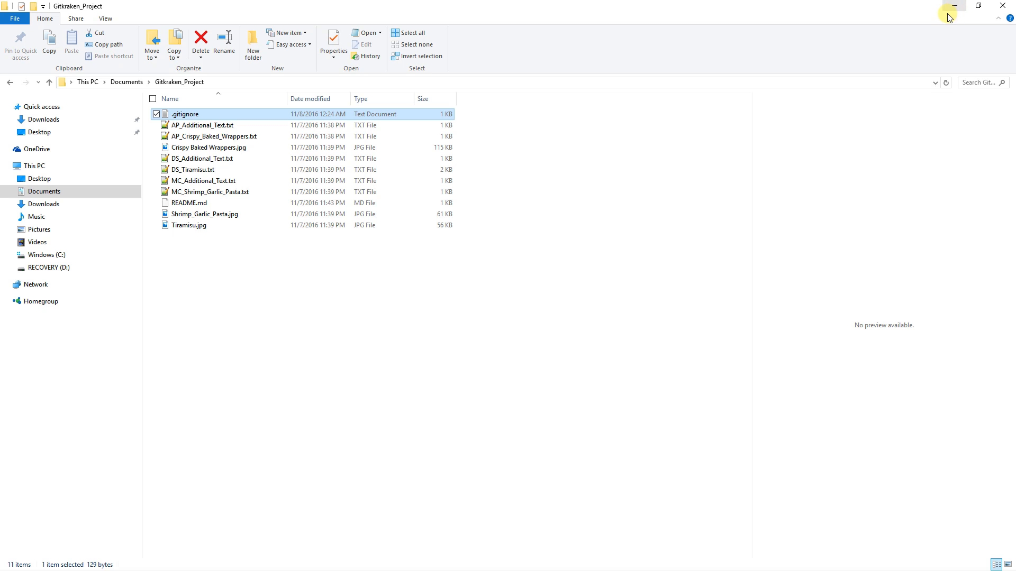
left_click(953, 6)
key("alt+Tab")
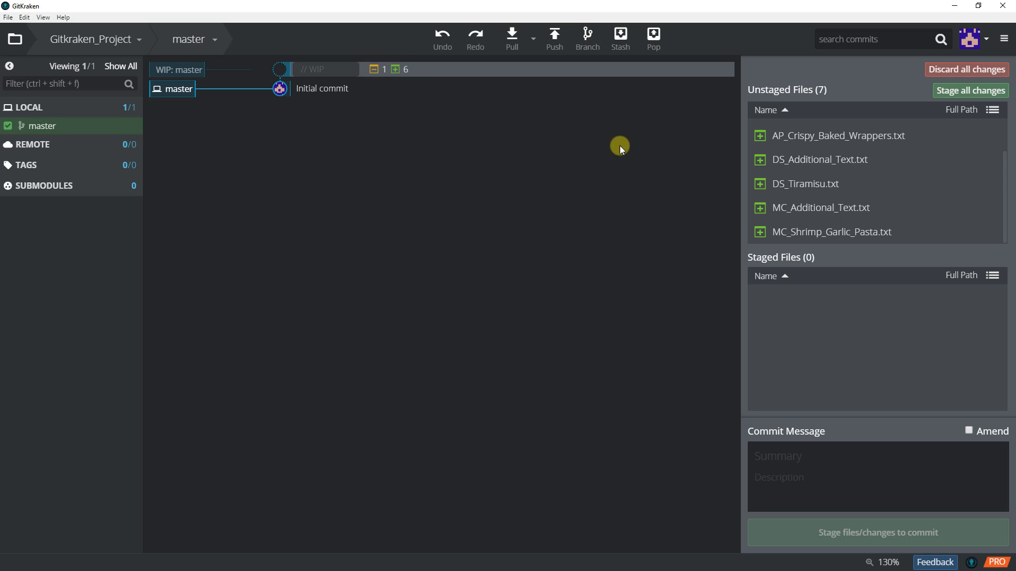
Step: Review the whole unstaged files list to check which files are still tracked under the new ignore rules
left_click_drag(1002, 209, 1005, 164)
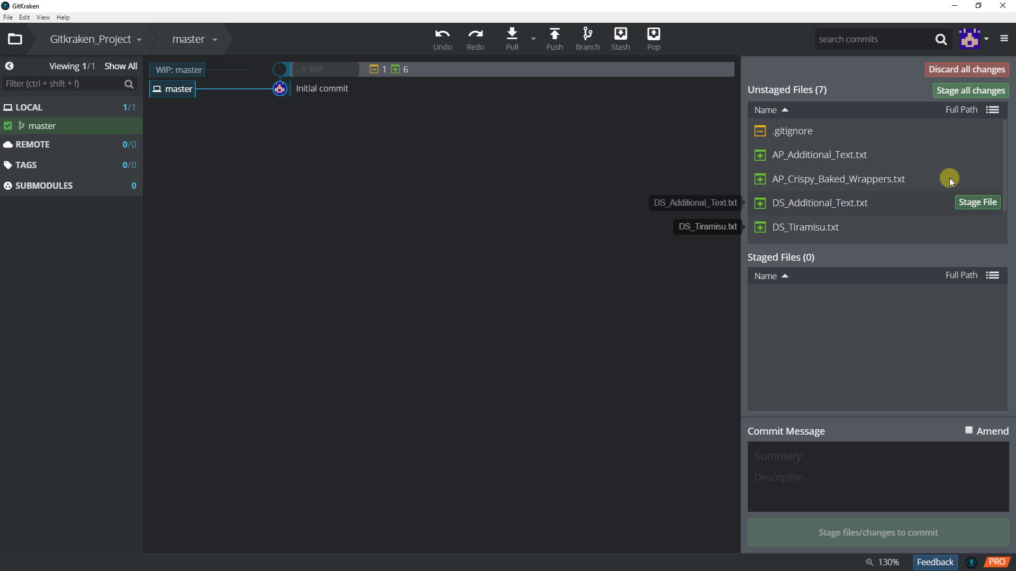
scroll(1006, 183, "down", 1)
scroll(1006, 183, "down", 1)
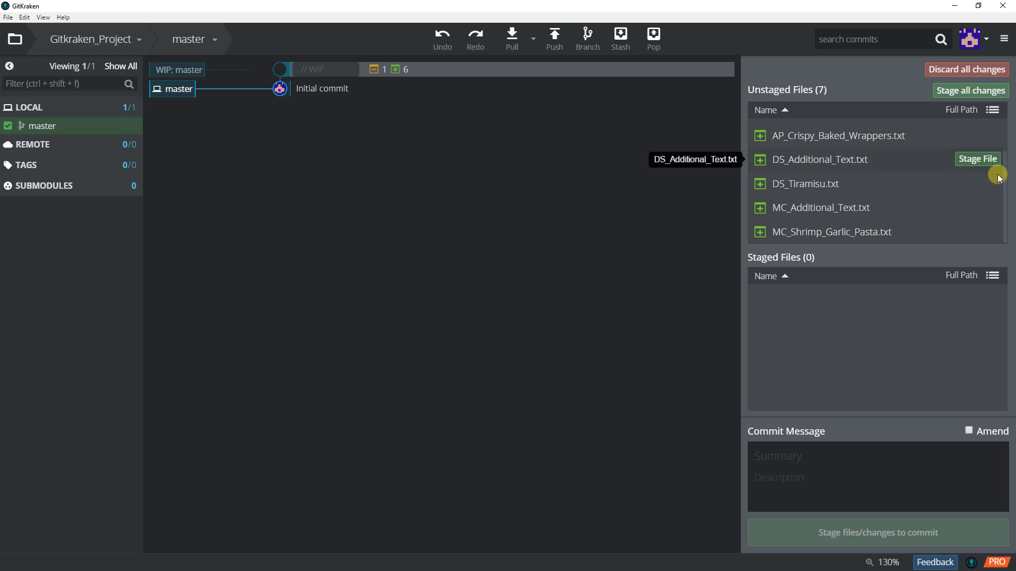
scroll(1007, 158, "up", 1)
scroll(1006, 159, "up", 1)
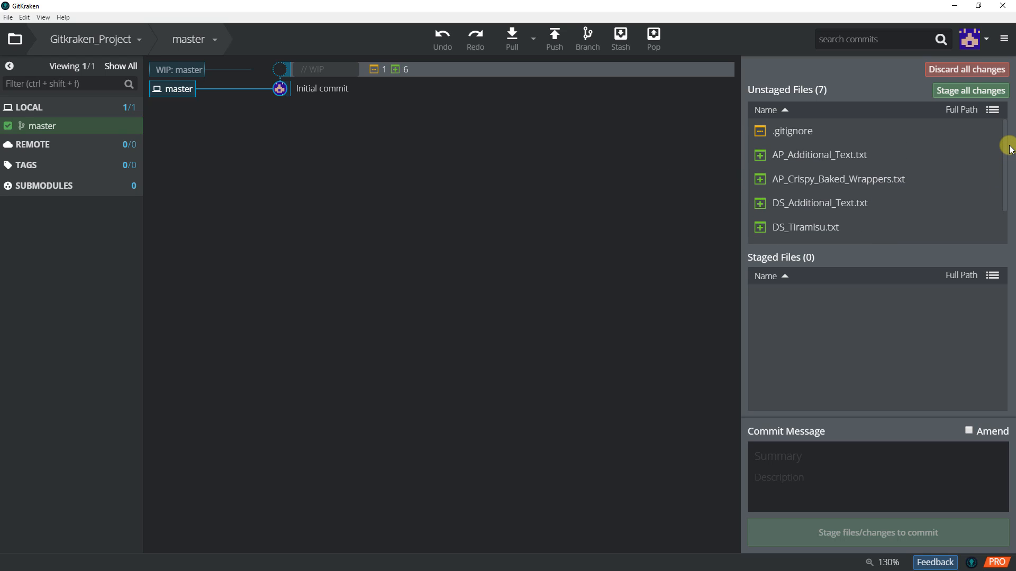